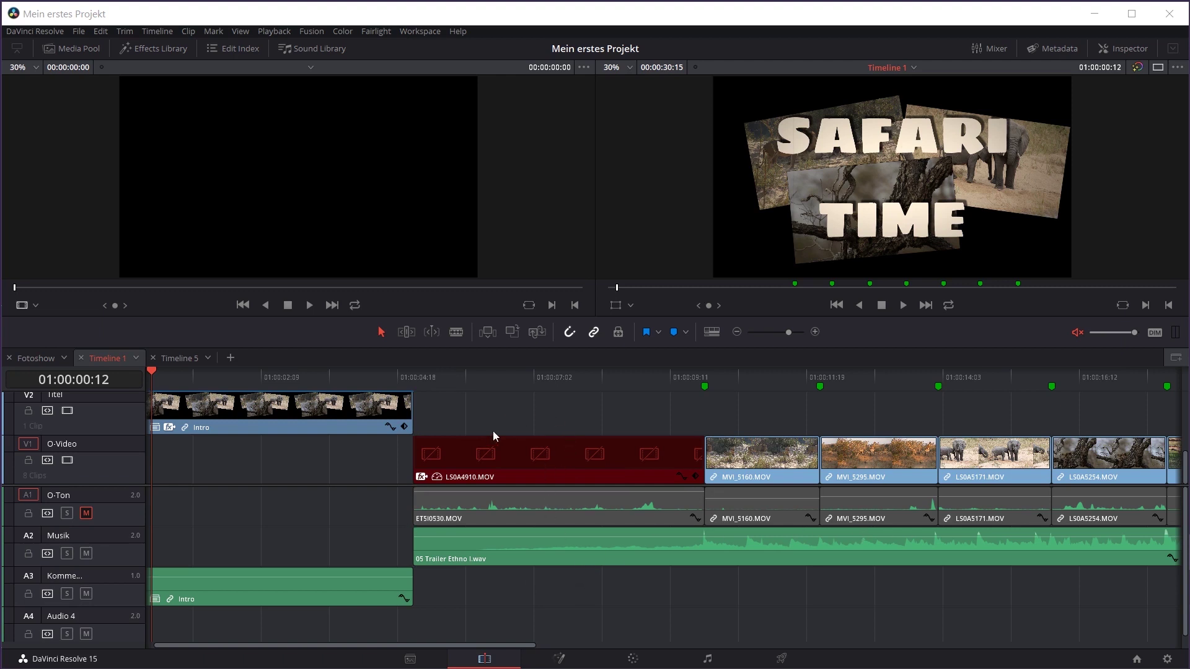
- Park the playhead at 01:00:07:05 inside the red LS0A4910.MOV clip and enlarge the timeline area
{"action": "left_click_drag", "start_coordinate": [533, 378], "coordinate": [541, 379]}
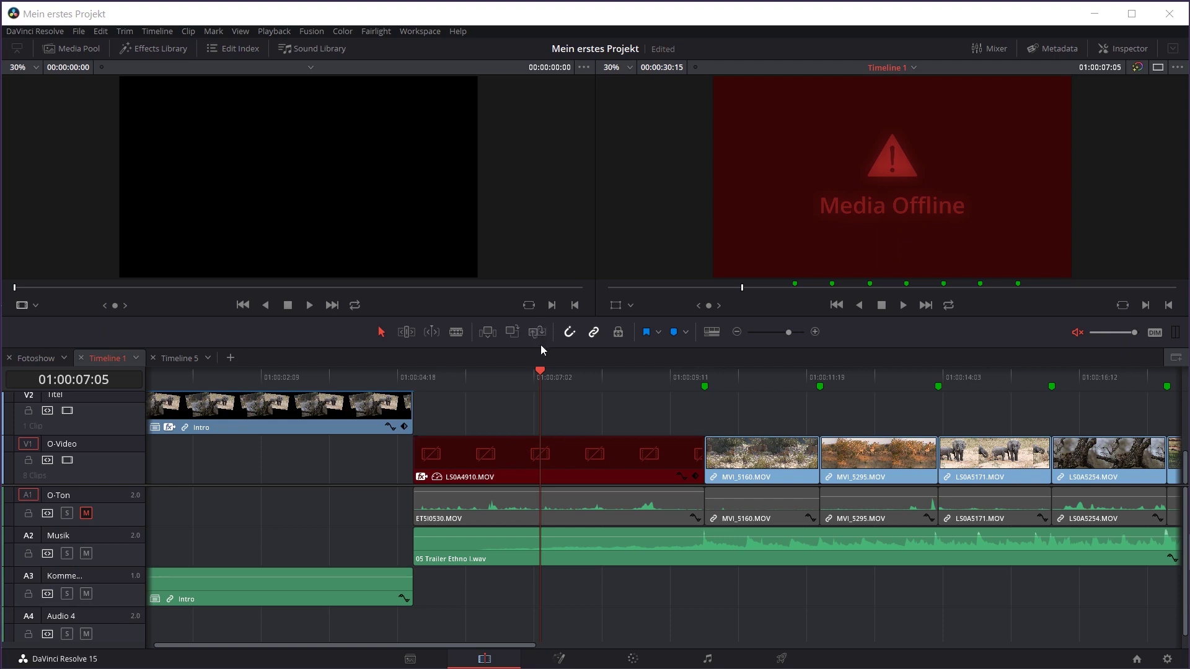
{"action": "left_click_drag", "start_coordinate": [539, 318], "coordinate": [550, 211]}
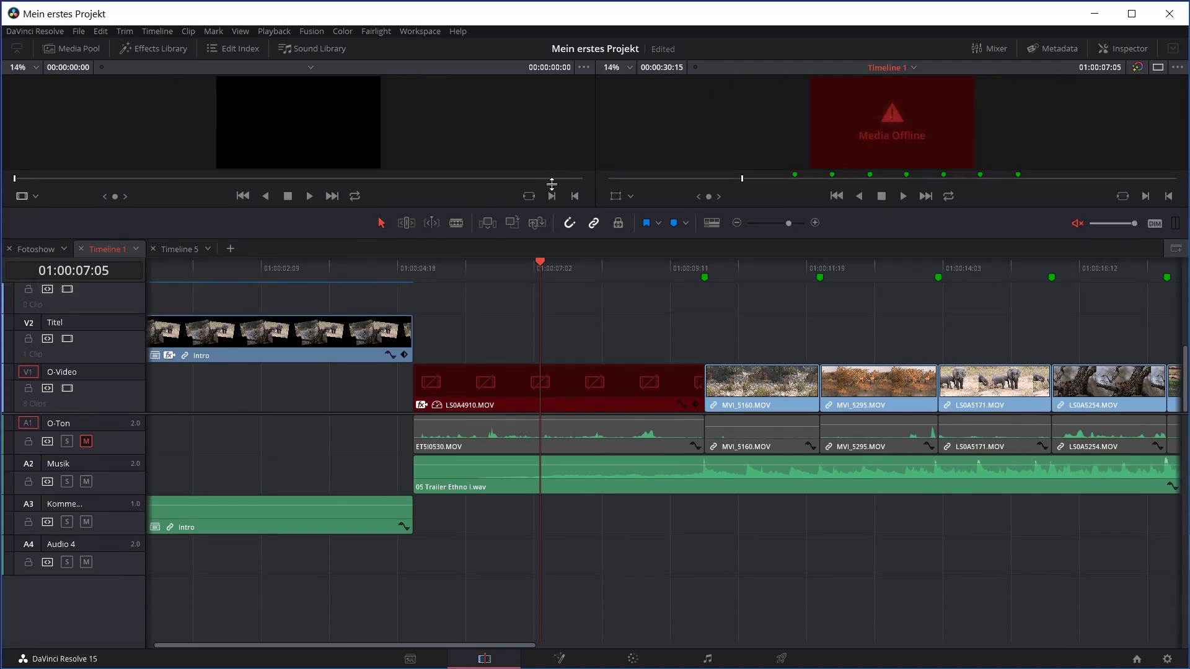
- Reveal the offline LS0A4910.MOV clip in the Media Pool's Südafrika bin with Find in Media Pool
{"action": "right_click", "coordinate": [492, 376]}
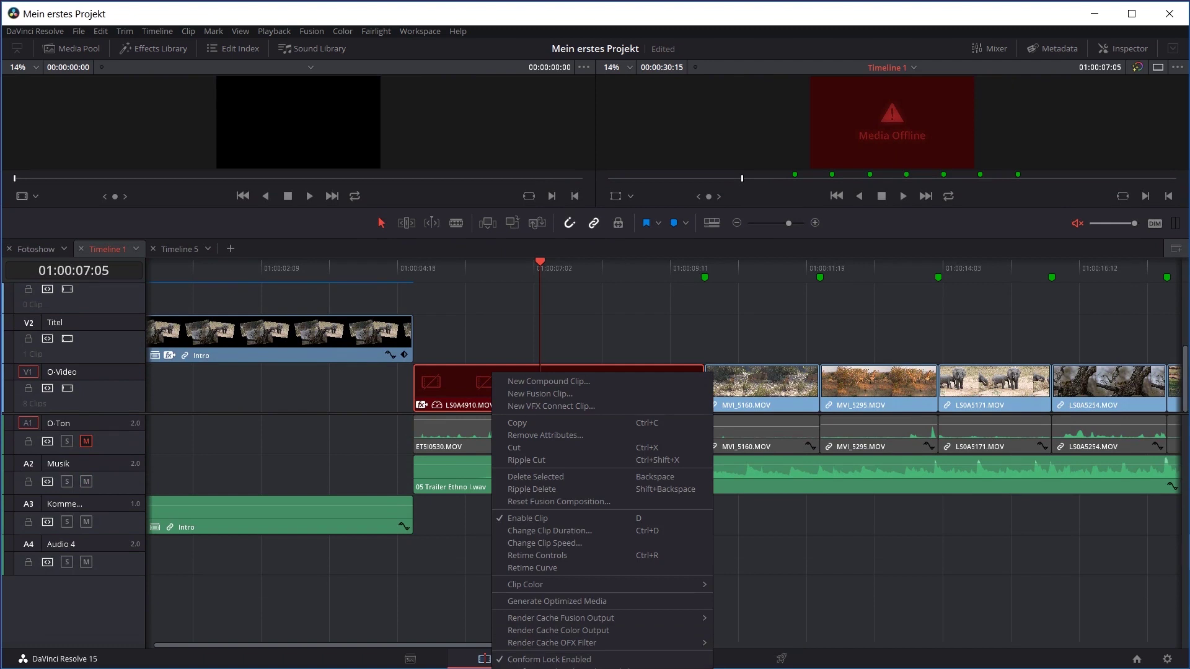
{"action": "key", "text": "alt+f"}
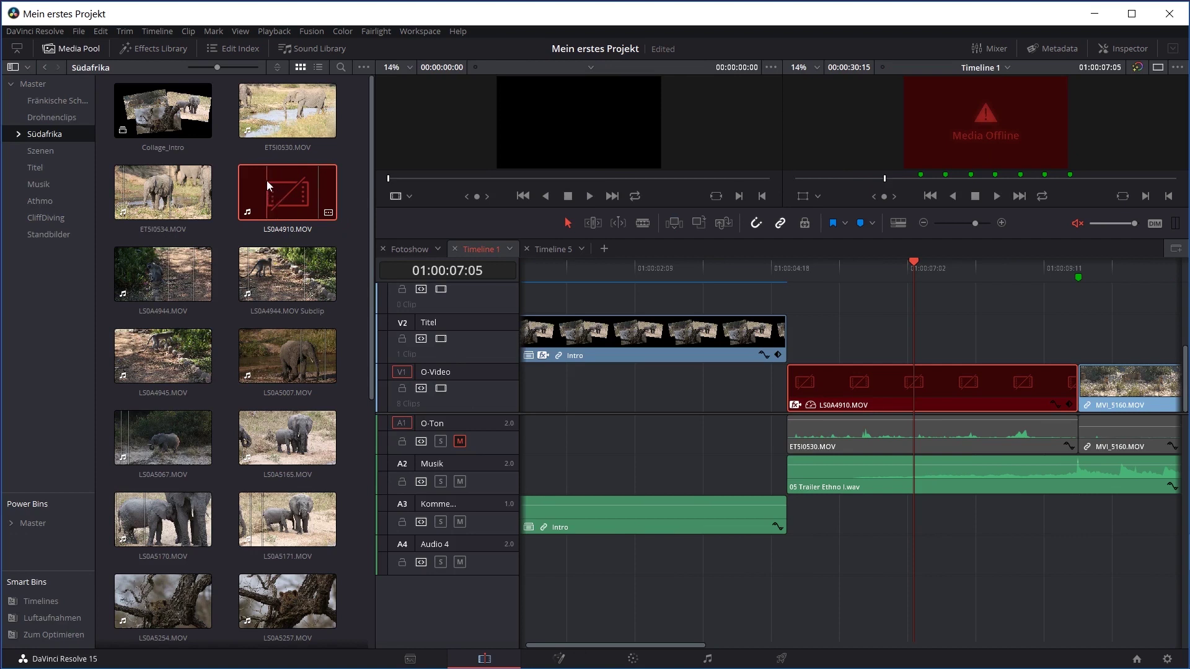
- Bring up the context menu of the LS0A4910.MOV thumbnail in the Media Pool
{"action": "right_click", "coordinate": [267, 180]}
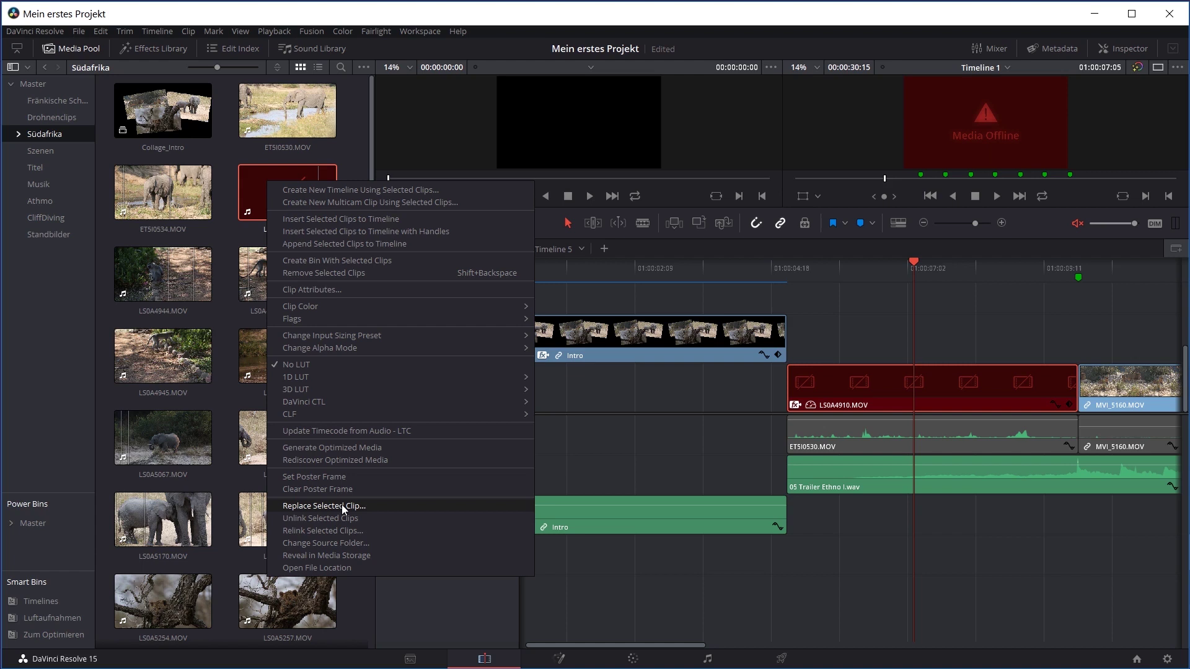
- Start Change Source Folder for the clip and browse for a new To location
{"action": "left_click", "coordinate": [328, 545]}
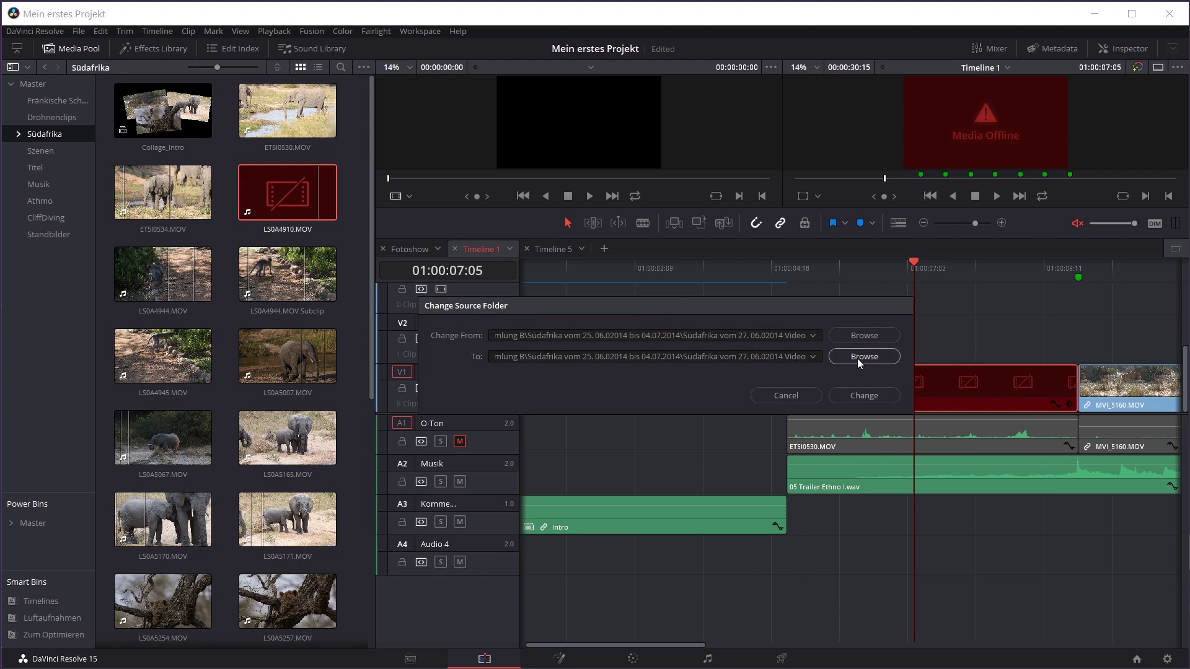
{"action": "left_click", "coordinate": [859, 360]}
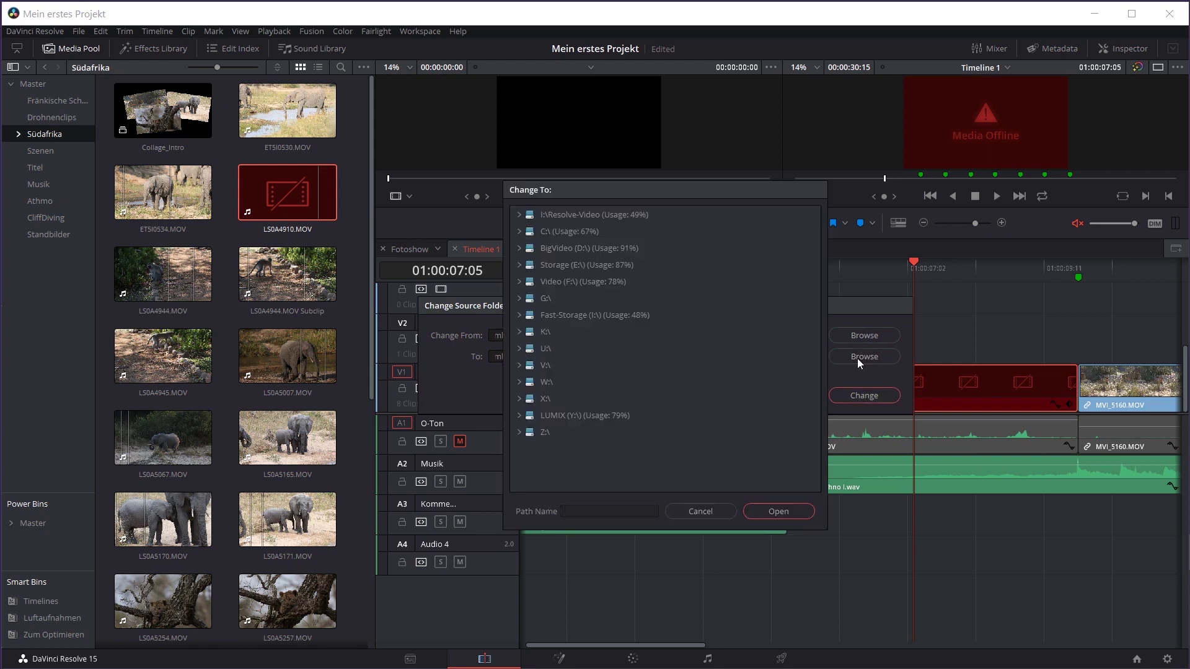
- Navigate the Change To browser to F:\Video\Sammlung B\Suedafrika and select that folder
{"action": "left_click", "coordinate": [520, 282]}
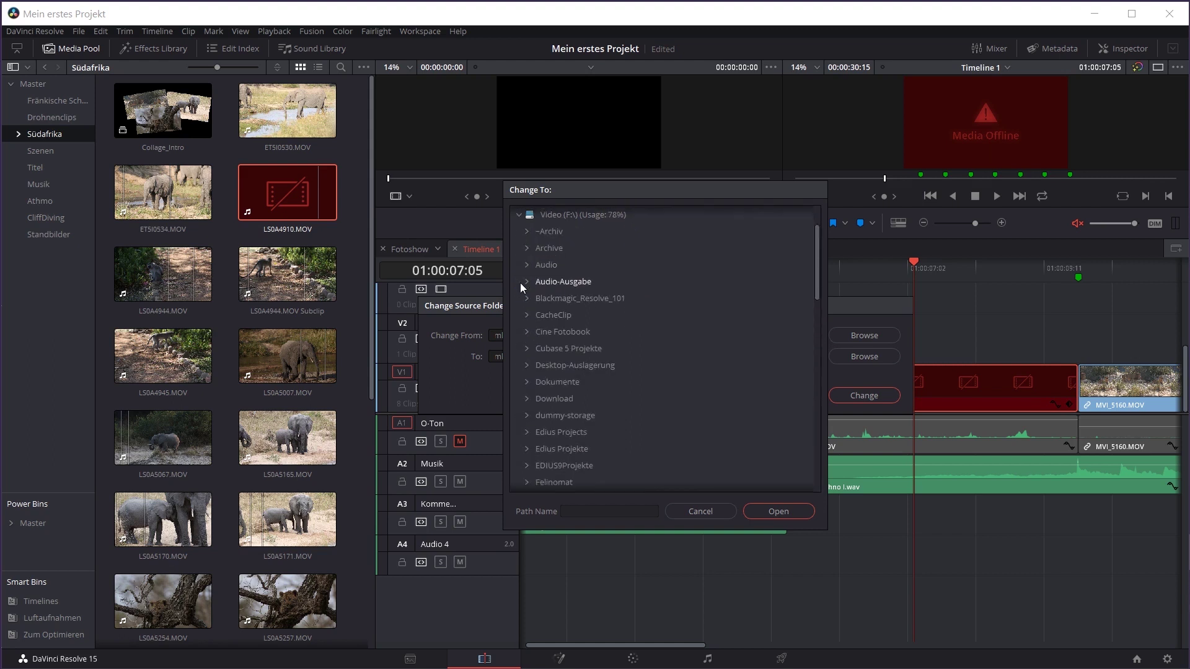
{"action": "left_click_drag", "start_coordinate": [817, 237], "coordinate": [807, 393]}
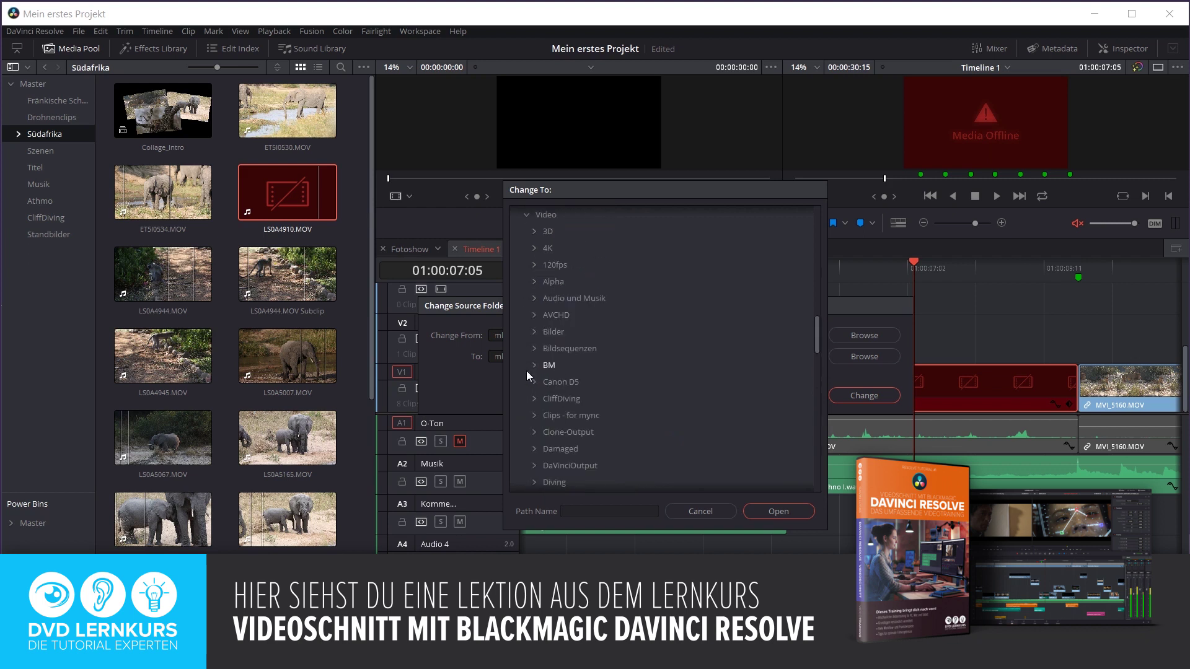
{"action": "scroll", "coordinate": [567, 365], "scroll_direction": "down", "scroll_amount": 3}
{"action": "scroll", "coordinate": [580, 369], "scroll_direction": "down", "scroll_amount": 2}
{"action": "scroll", "coordinate": [580, 368], "scroll_direction": "down", "scroll_amount": 3}
{"action": "scroll", "coordinate": [580, 368], "scroll_direction": "down", "scroll_amount": 2}
{"action": "double_click", "coordinate": [580, 368]}
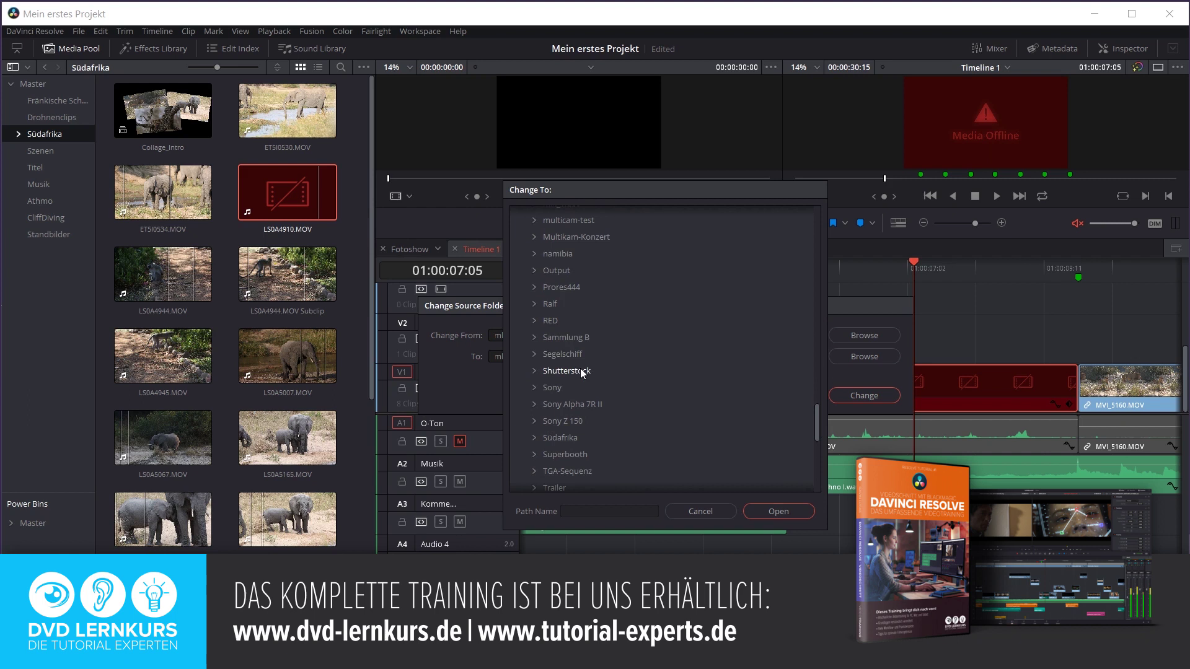
{"action": "scroll", "coordinate": [535, 335], "scroll_direction": "down", "scroll_amount": 1}
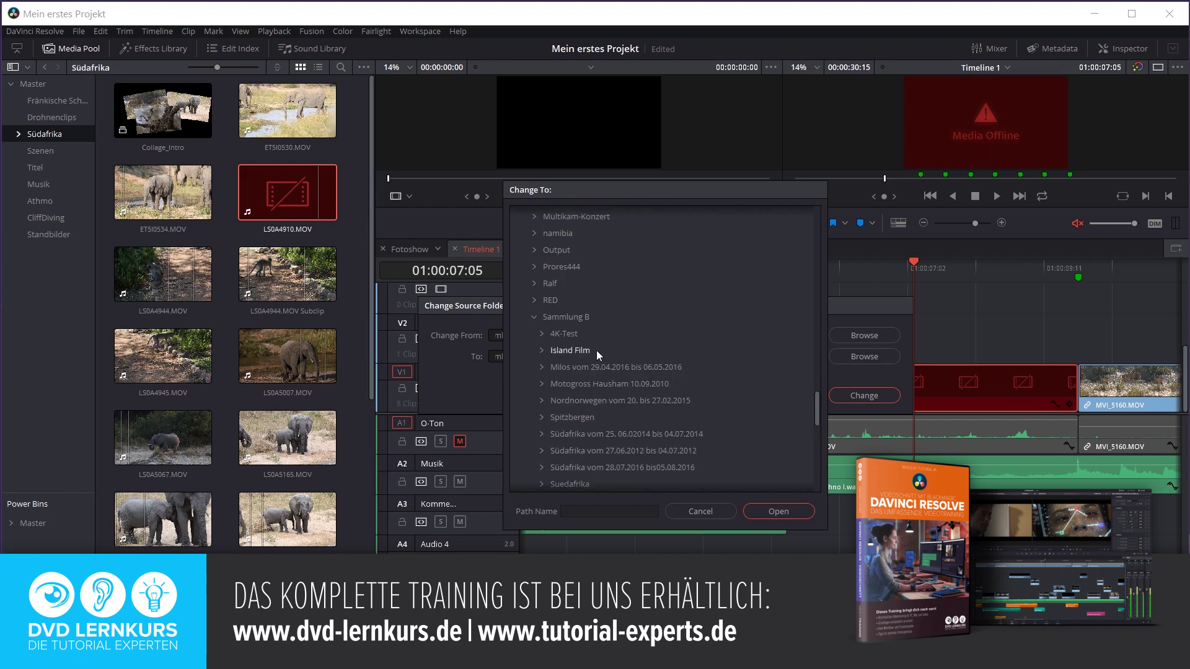
{"action": "scroll", "coordinate": [596, 351], "scroll_direction": "down", "scroll_amount": 1}
{"action": "left_click", "coordinate": [557, 443]}
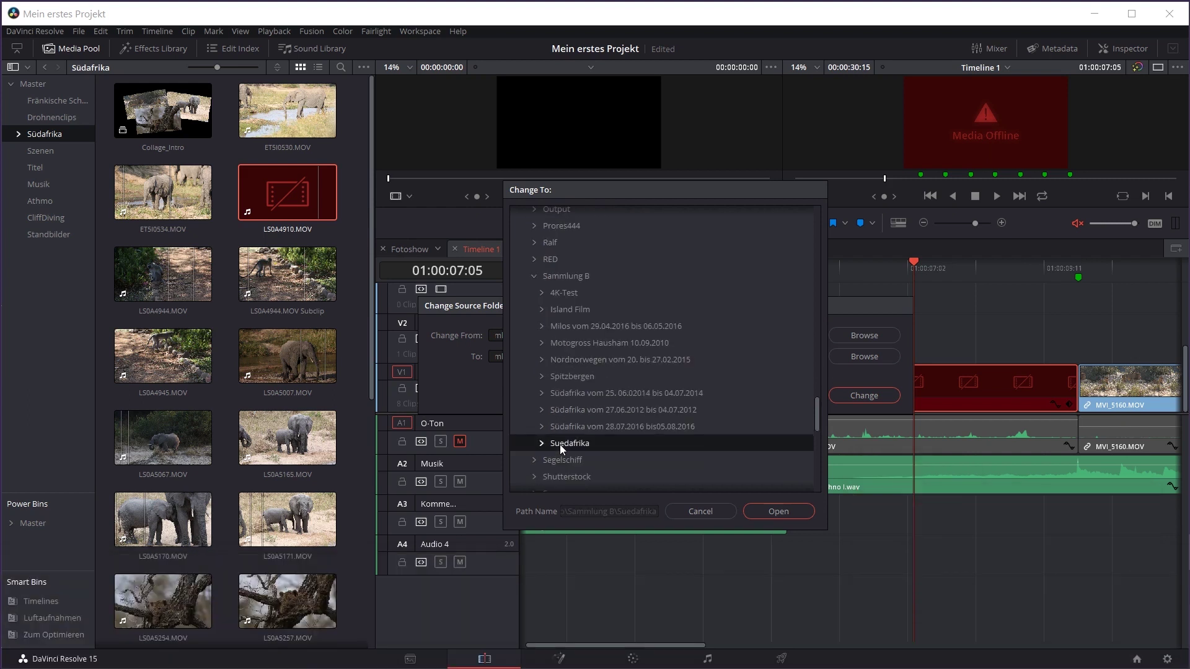
- Confirm Suedafrika and apply the change so LS0A4910.MOV relinks and the cheetah footage plays
{"action": "left_click", "coordinate": [792, 510]}
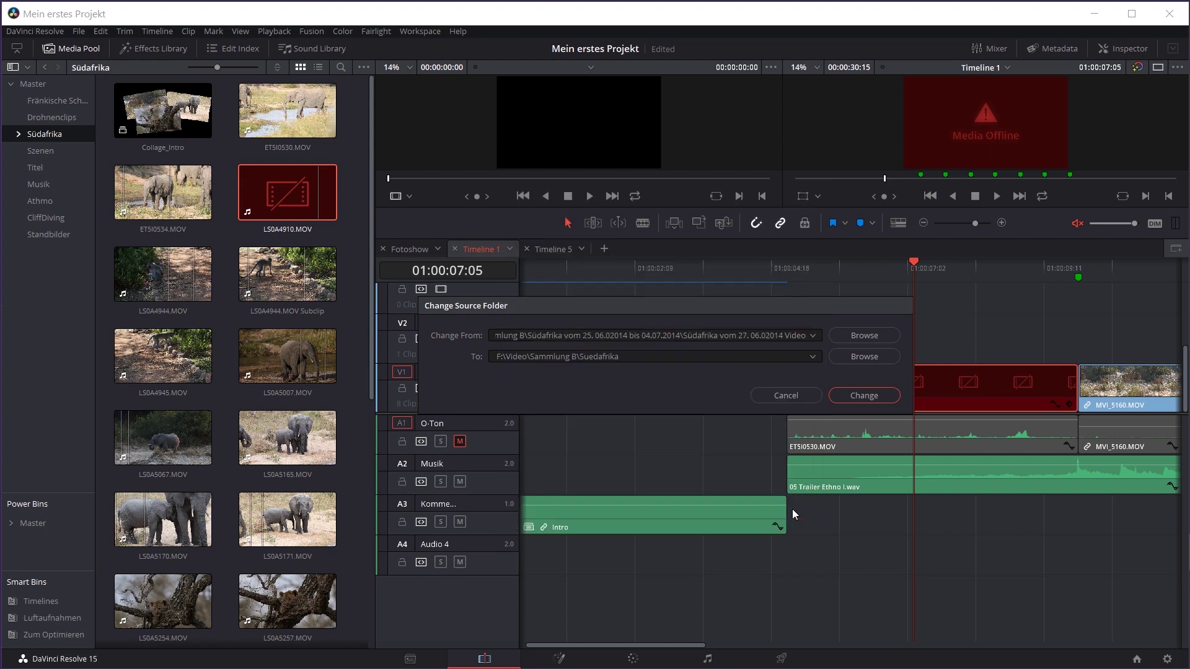
{"action": "left_click", "coordinate": [862, 394]}
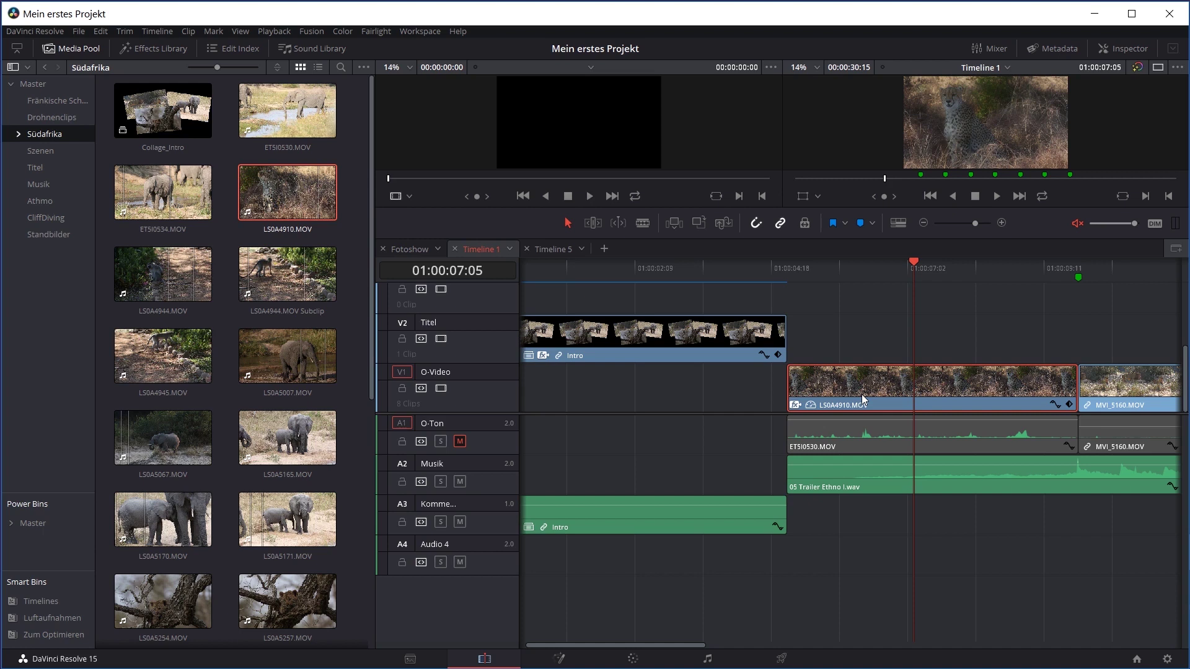
{"action": "right_click", "coordinate": [283, 200]}
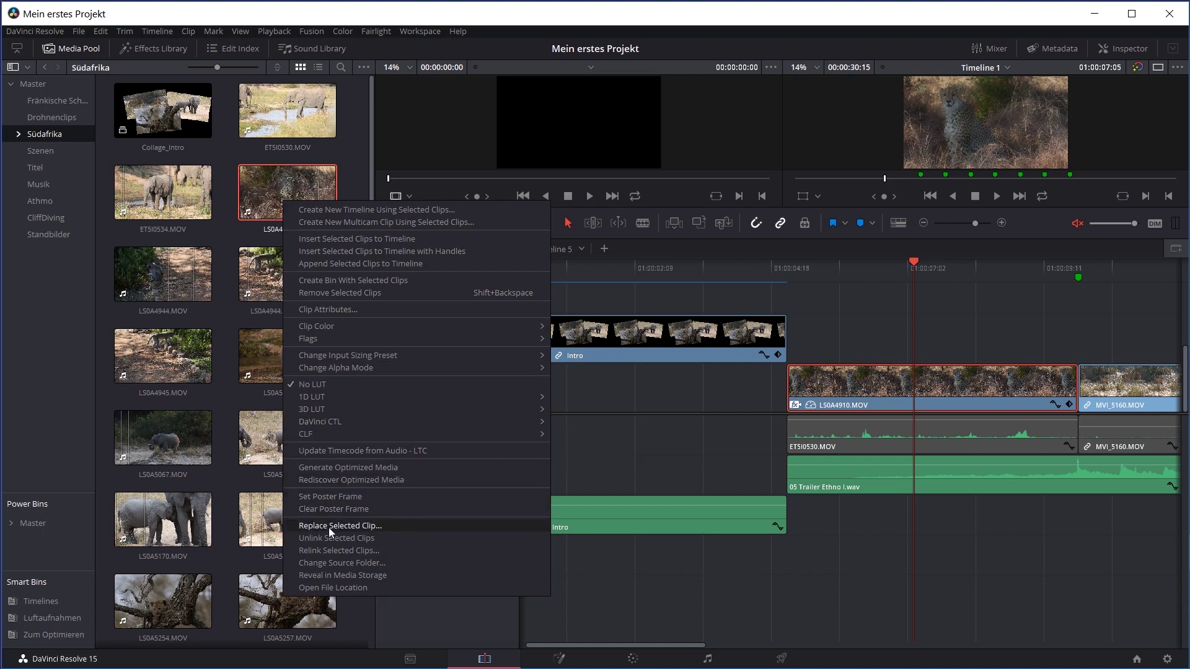
{"action": "left_click", "coordinate": [838, 332]}
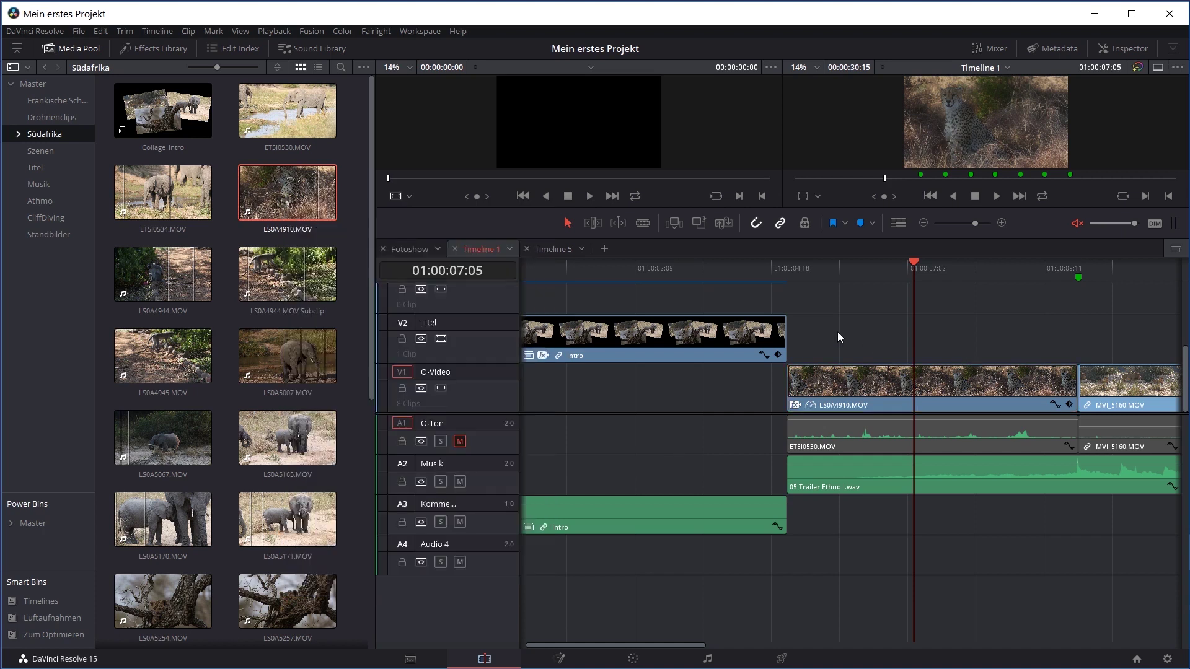